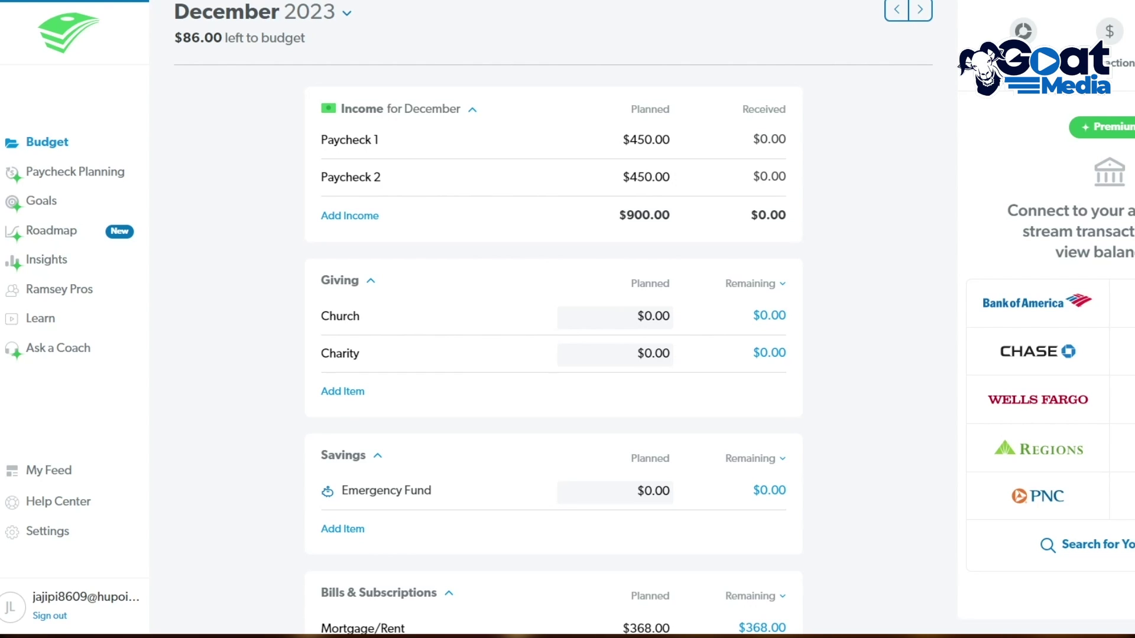
Examine the income, giving, savings and bills categories of the December 2023 budget
{"action": "scroll", "coordinate": [697, 197], "scroll_direction": "down", "scroll_amount": 2}
{"action": "scroll", "coordinate": [841, 222], "scroll_direction": "down", "scroll_amount": 2}
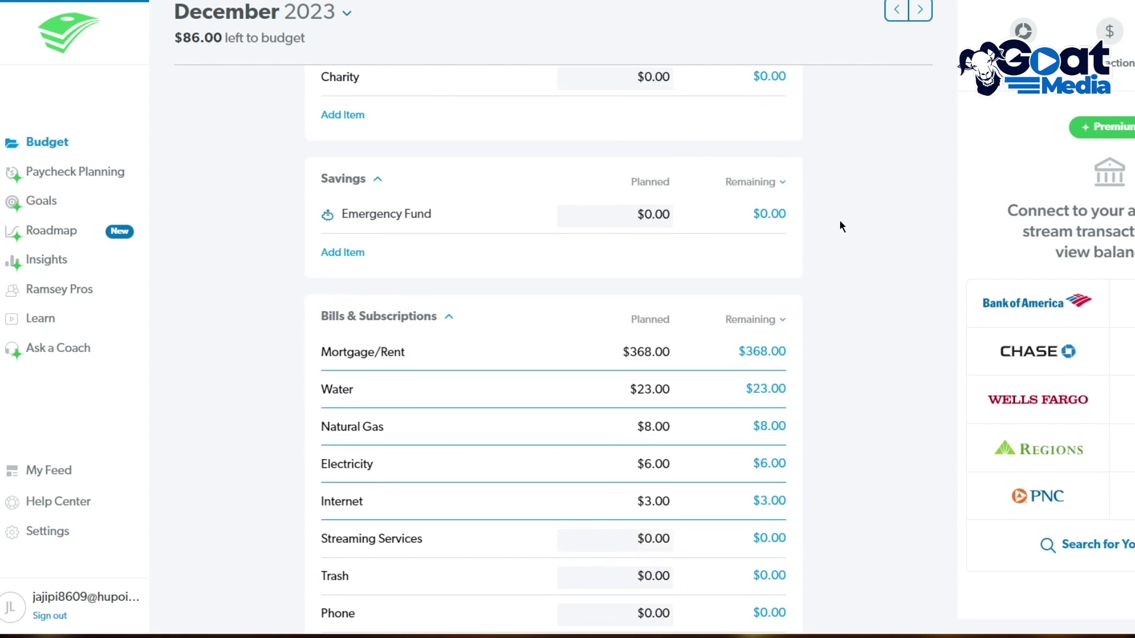
{"action": "scroll", "coordinate": [840, 223], "scroll_direction": "up", "scroll_amount": 4}
{"action": "scroll", "coordinate": [842, 226], "scroll_direction": "down", "scroll_amount": 2}
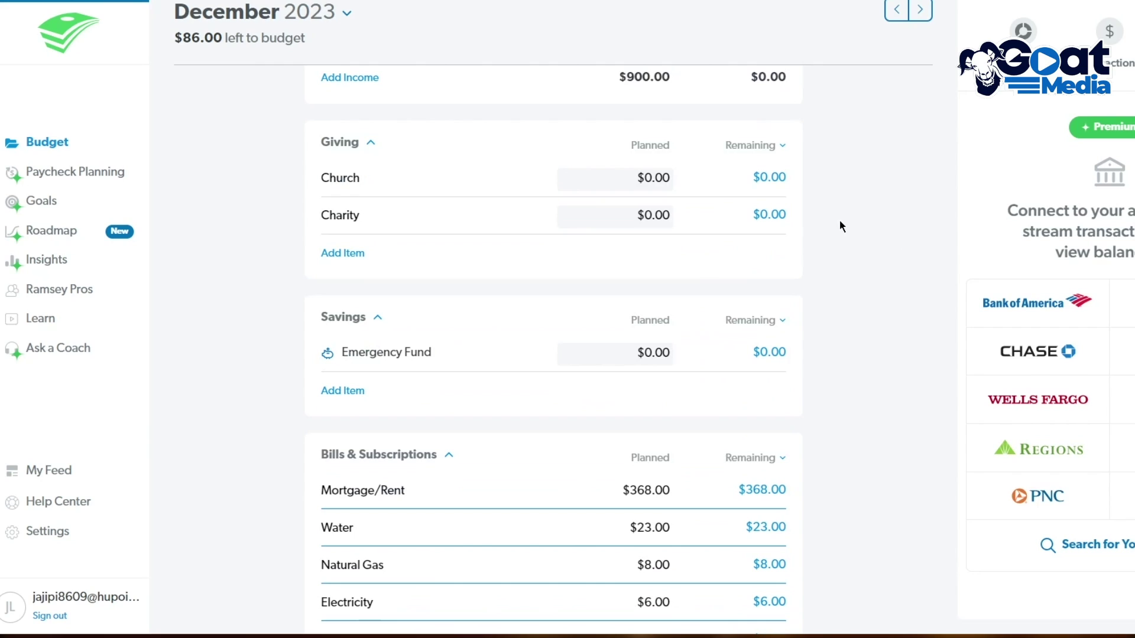
{"action": "scroll", "coordinate": [842, 226], "scroll_direction": "up", "scroll_amount": 2}
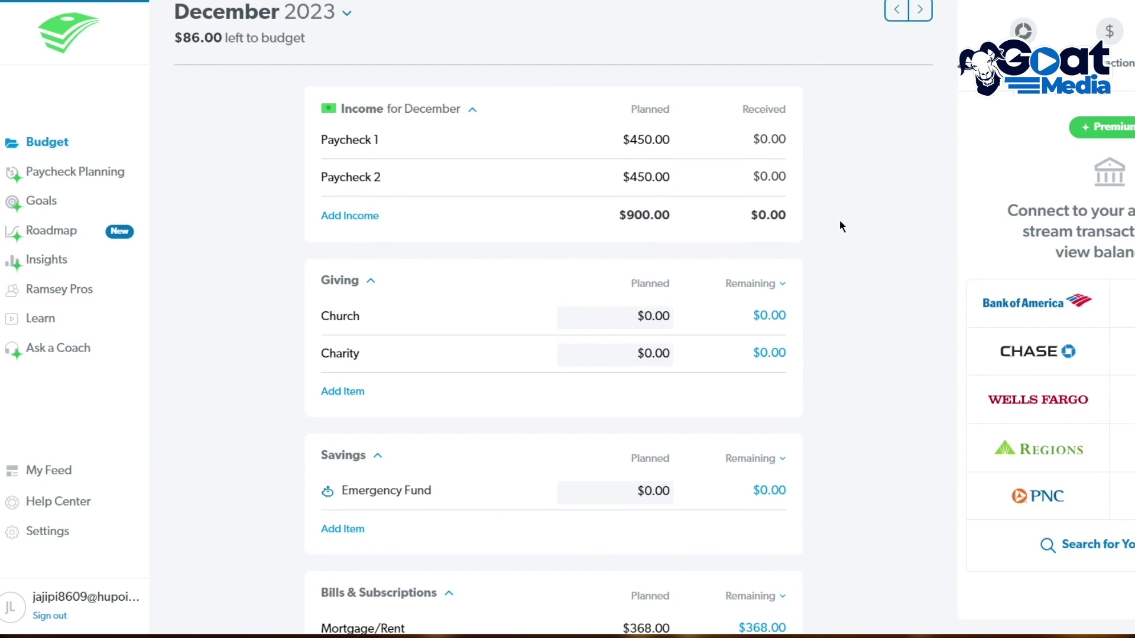
{"action": "scroll", "coordinate": [967, 228], "scroll_direction": "down", "scroll_amount": 1}
{"action": "scroll", "coordinate": [967, 228], "scroll_direction": "up", "scroll_amount": 1}
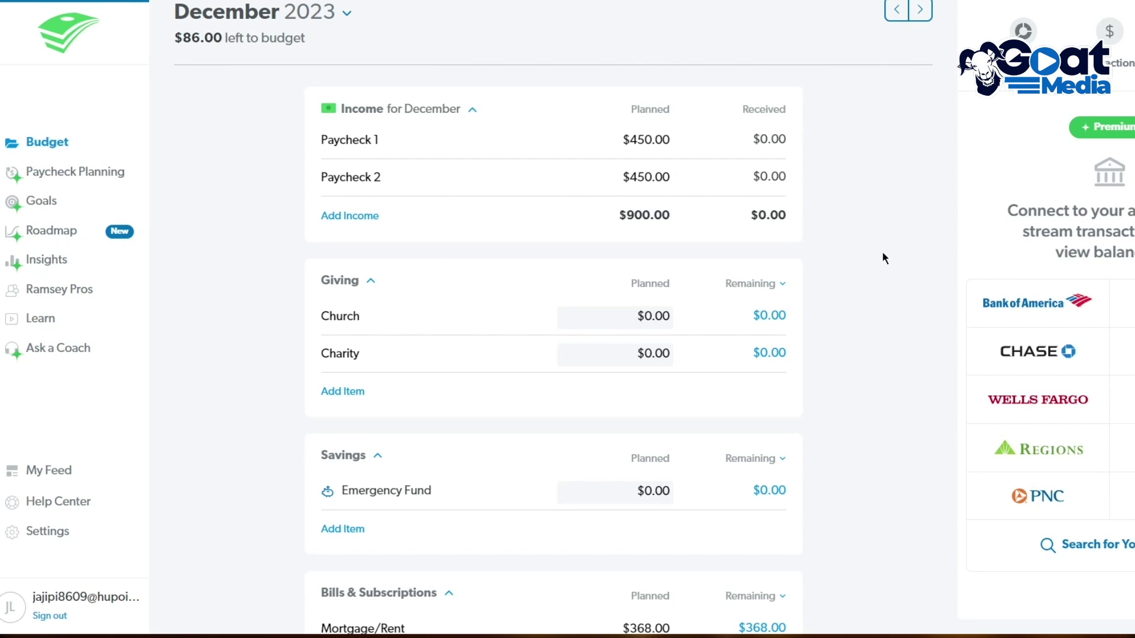
{"action": "scroll", "coordinate": [692, 203], "scroll_direction": "down", "scroll_amount": 5}
{"action": "scroll", "coordinate": [692, 203], "scroll_direction": "up", "scroll_amount": 5}
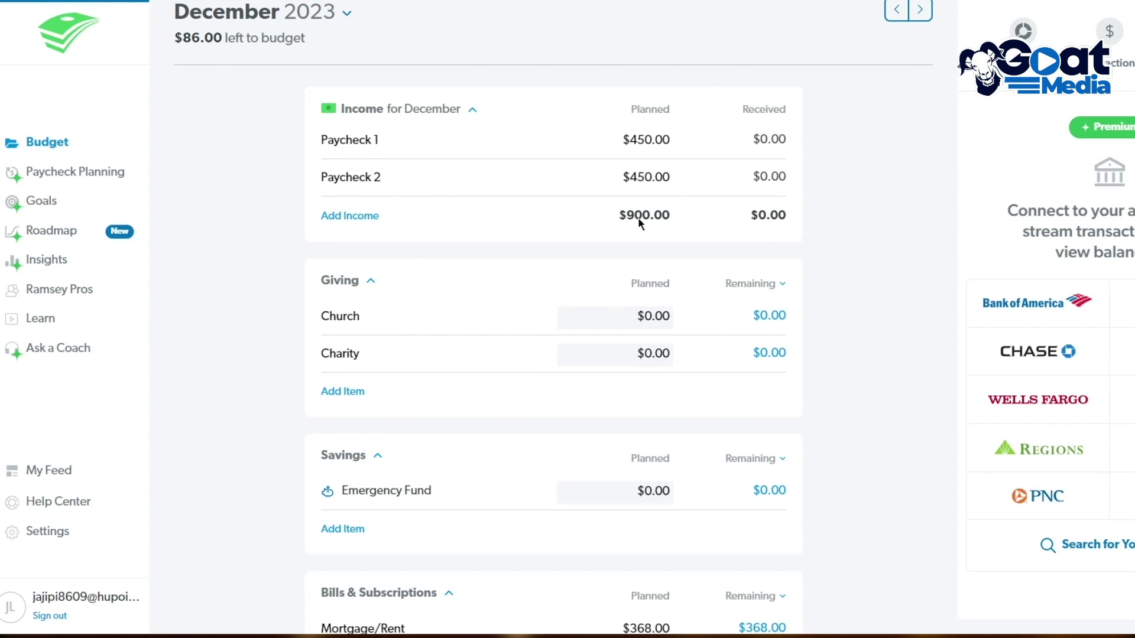
View the January 2024 budget page and return to the December 2023 budget
{"action": "left_click", "coordinate": [357, 18]}
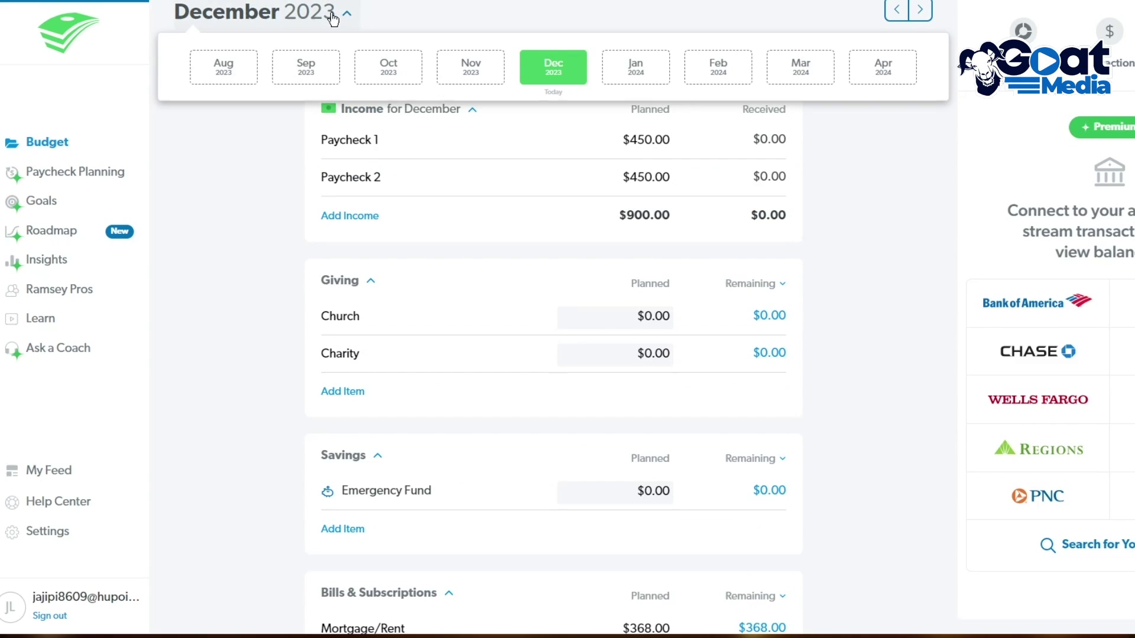
{"action": "left_click", "coordinate": [633, 68]}
{"action": "left_click", "coordinate": [326, 12]}
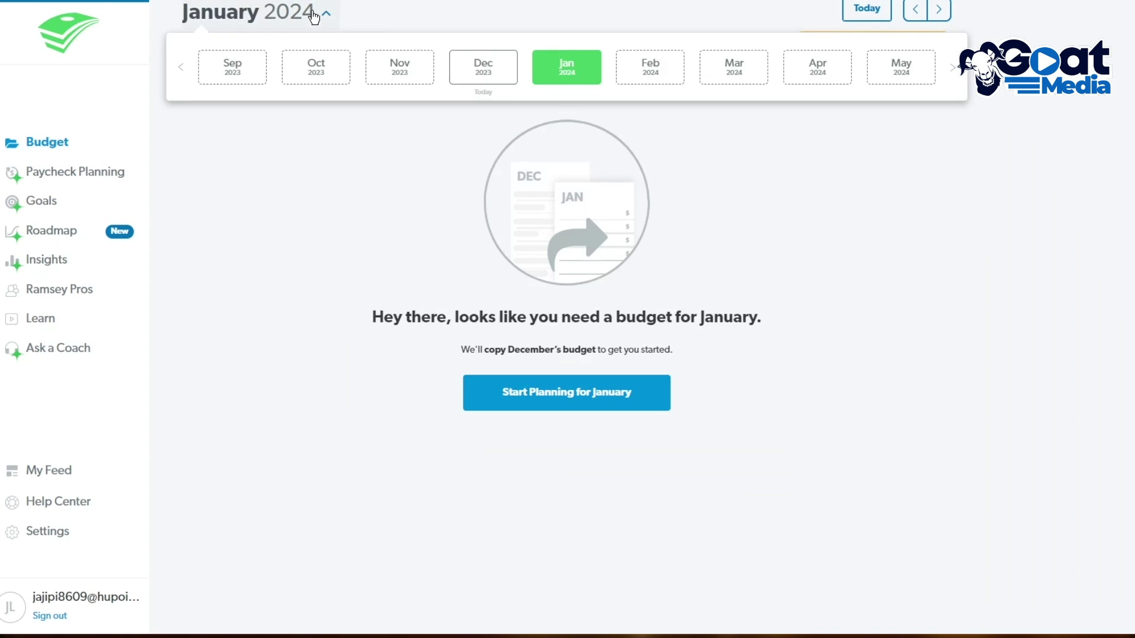
{"action": "left_click", "coordinate": [458, 74]}
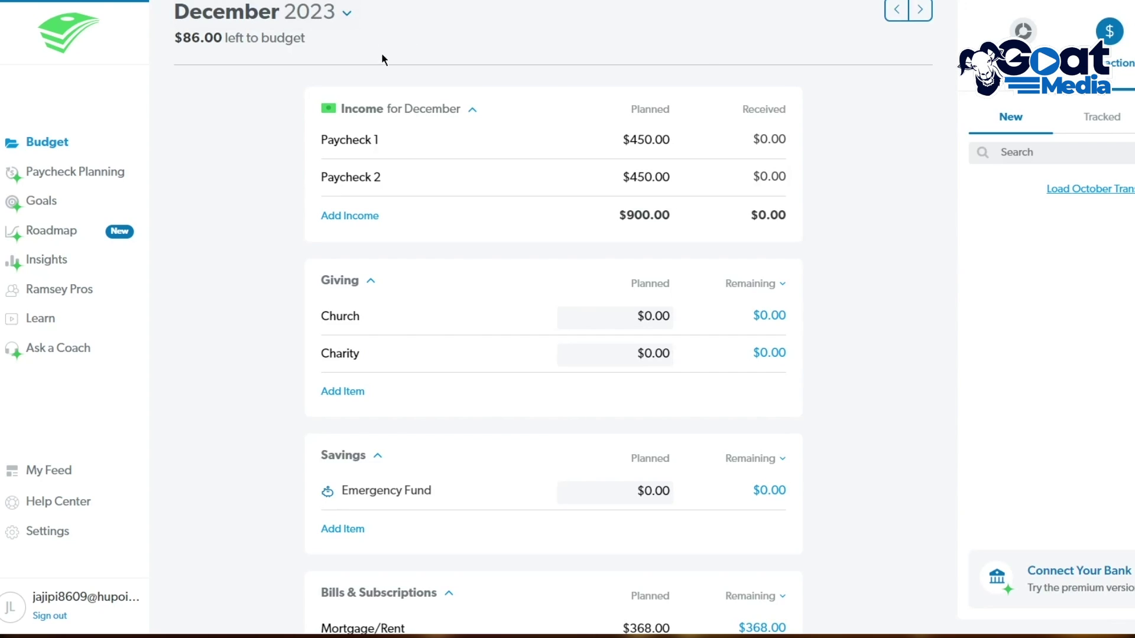
Open the November 2023 budget
{"action": "left_click", "coordinate": [565, 362]}
{"action": "left_click", "coordinate": [948, 220]}
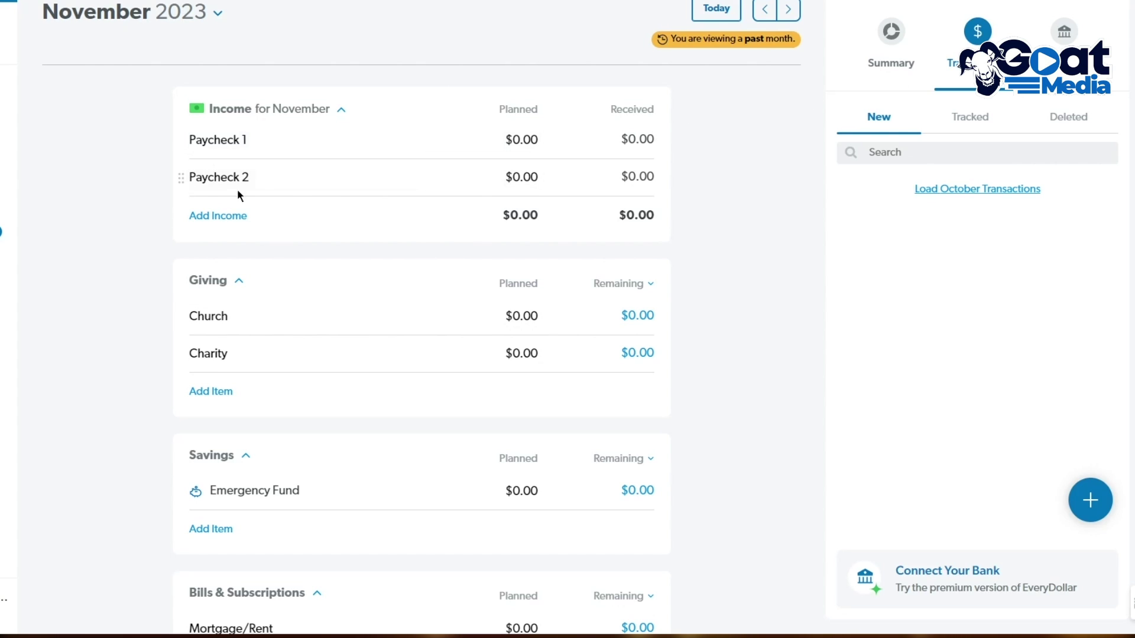
Look through the income, giving, savings and bills categories of the November 2023 budget
{"action": "scroll", "coordinate": [353, 194], "scroll_direction": "down", "scroll_amount": 3}
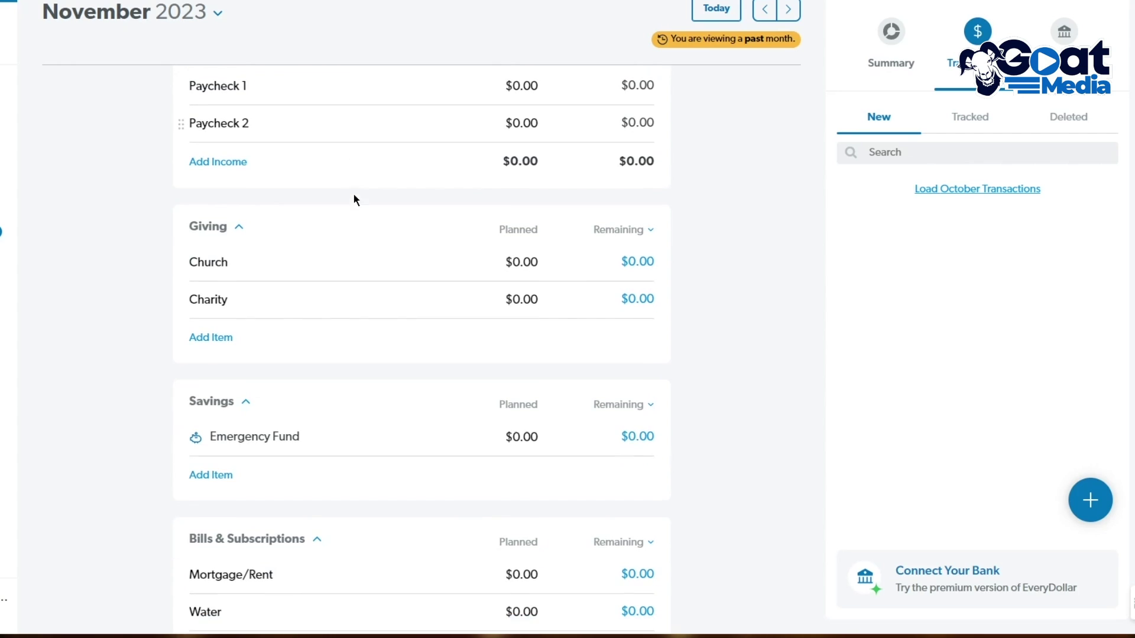
{"action": "scroll", "coordinate": [277, 223], "scroll_direction": "down", "scroll_amount": 10}
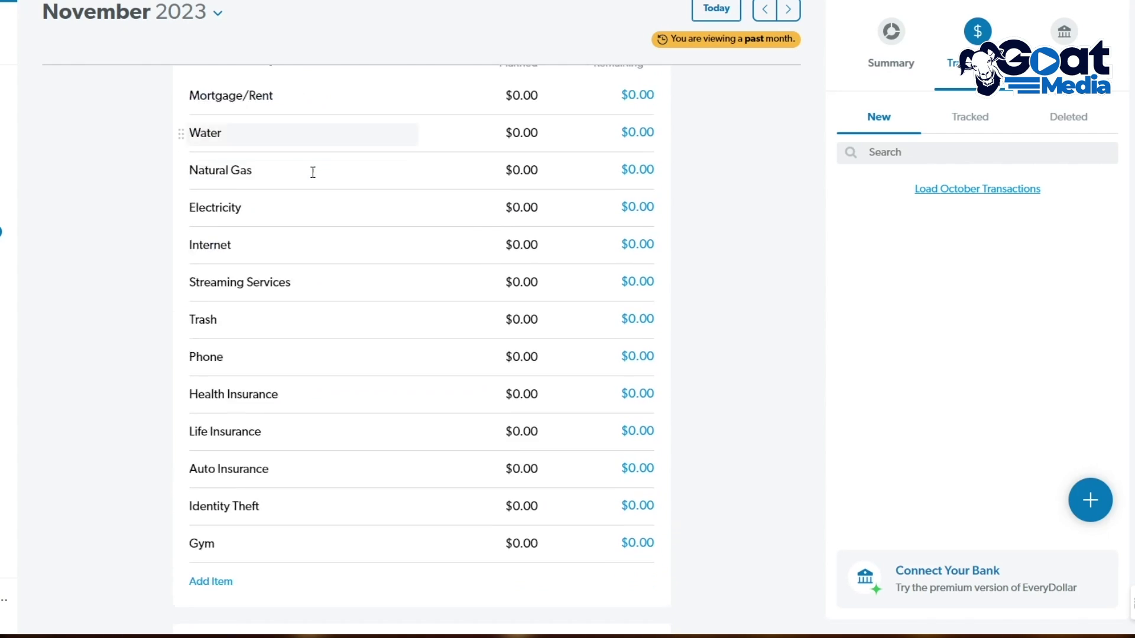
{"action": "scroll", "coordinate": [451, 310], "scroll_direction": "down", "scroll_amount": 5}
{"action": "scroll", "coordinate": [666, 294], "scroll_direction": "up", "scroll_amount": 15}
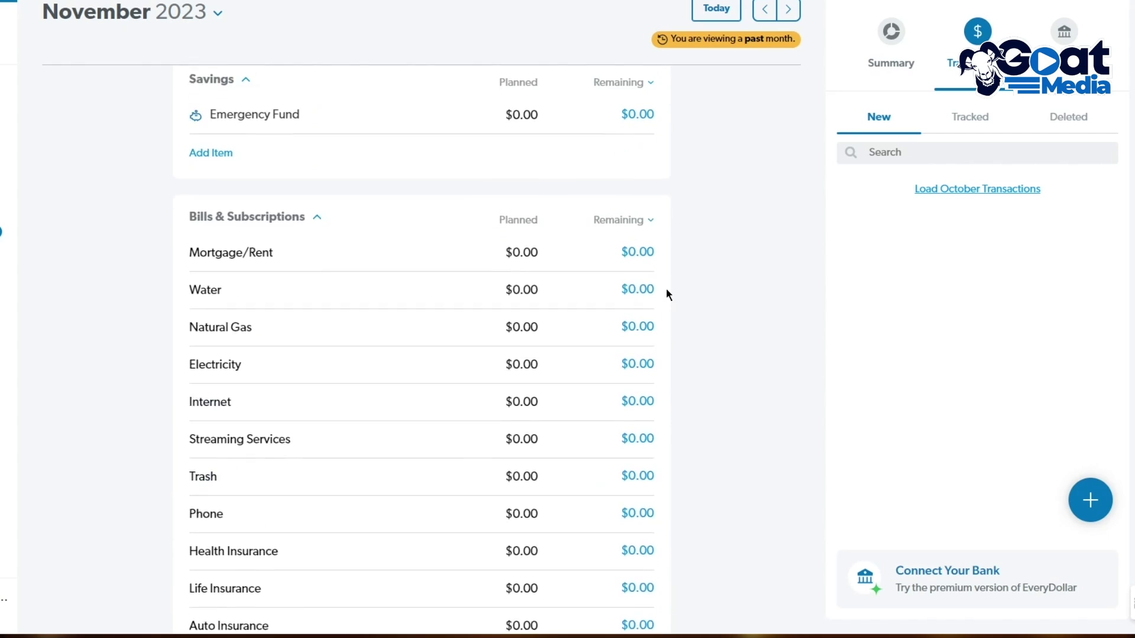
{"action": "scroll", "coordinate": [668, 295], "scroll_direction": "up", "scroll_amount": 2}
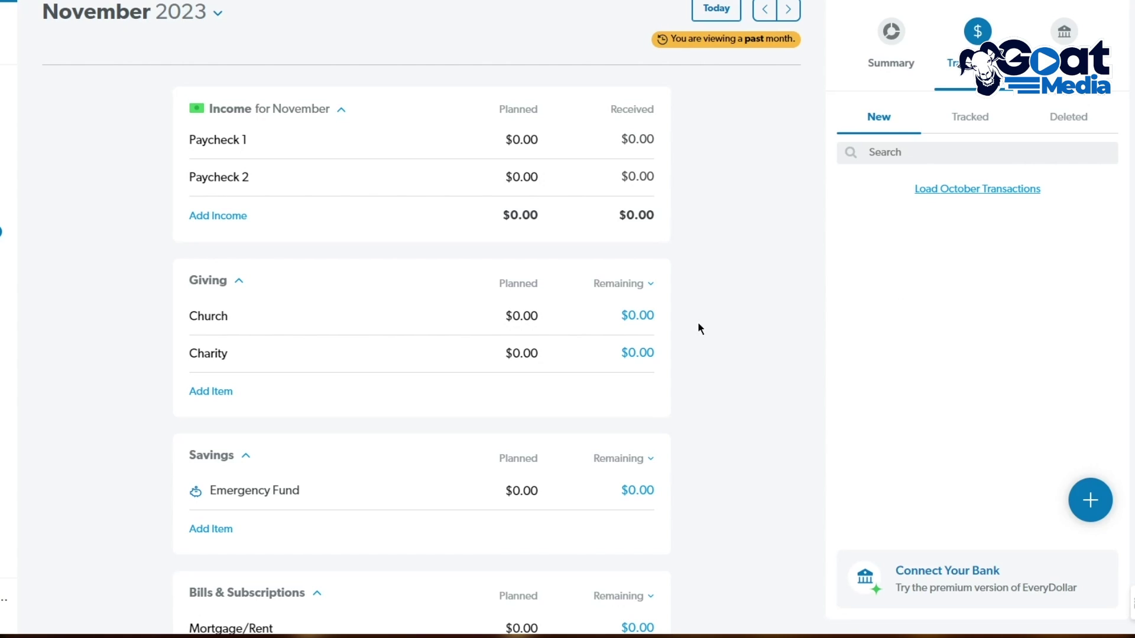
{"action": "scroll", "coordinate": [501, 370], "scroll_direction": "down", "scroll_amount": 3}
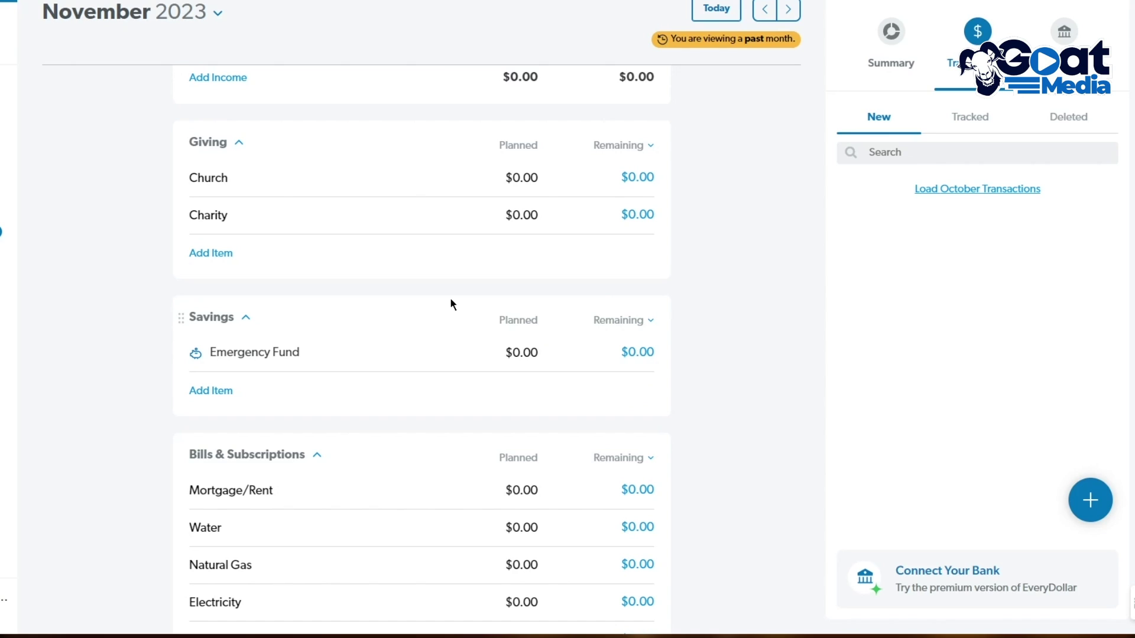
{"action": "scroll", "coordinate": [450, 302], "scroll_direction": "up", "scroll_amount": 3}
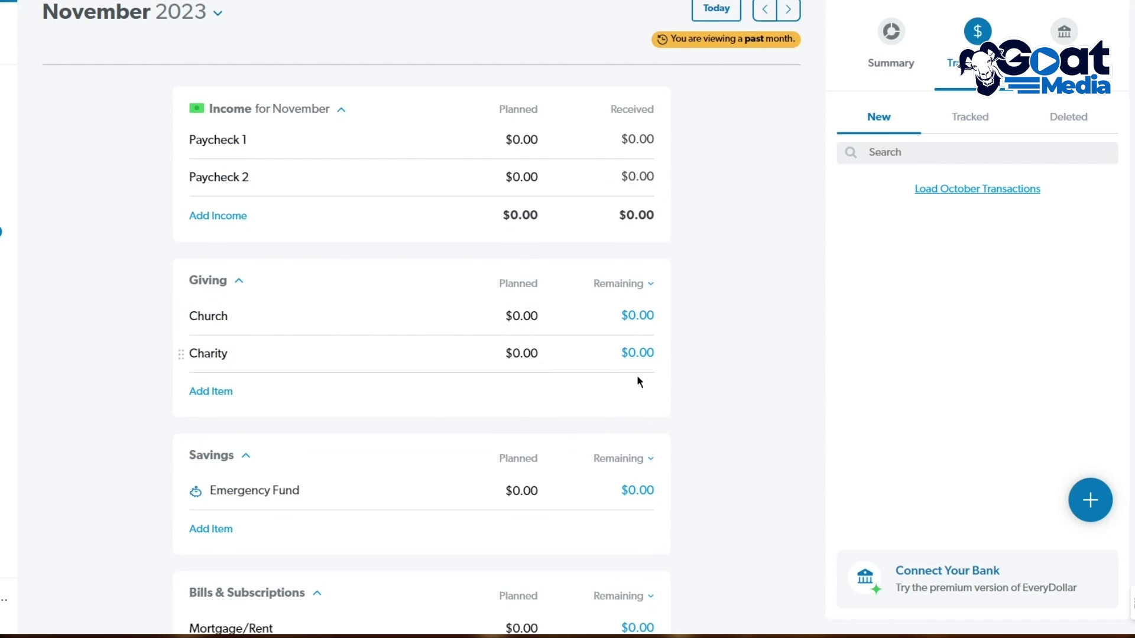
{"action": "scroll", "coordinate": [637, 375], "scroll_direction": "down", "scroll_amount": 5}
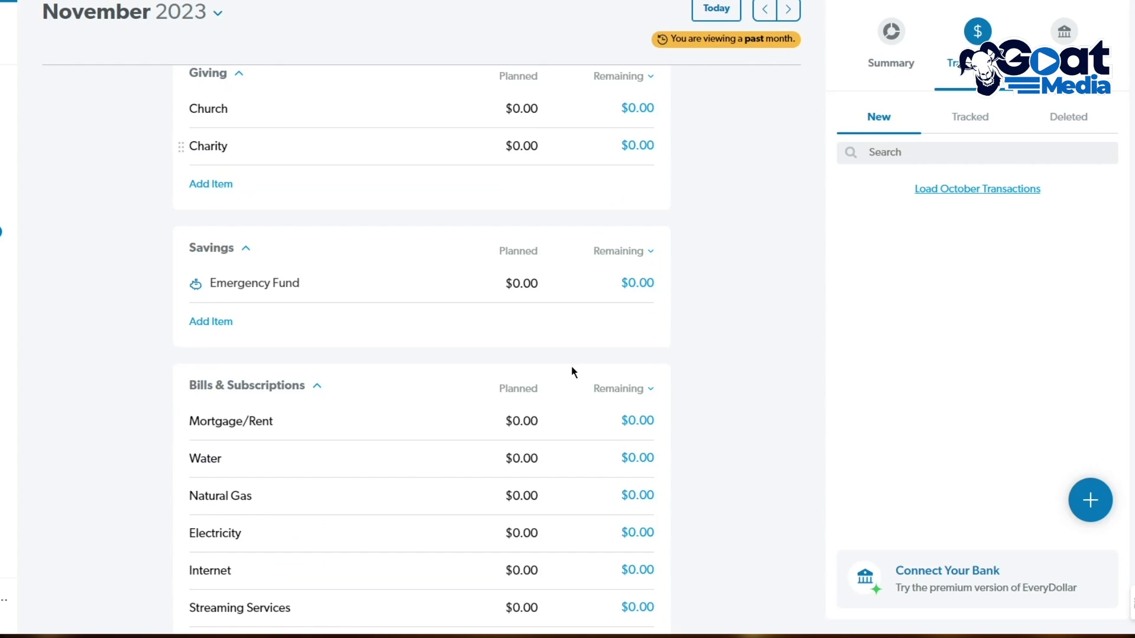
{"action": "scroll", "coordinate": [571, 364], "scroll_direction": "up", "scroll_amount": 5}
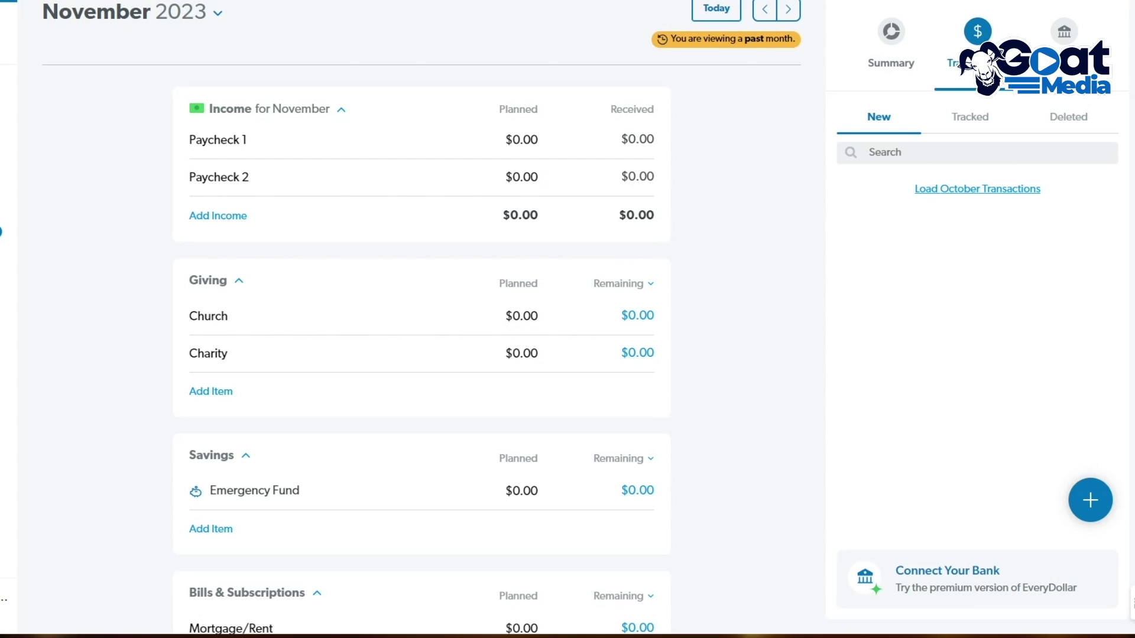
Set the planned amount of Paycheck 1 in November's income to $7,000 and close its details
{"action": "left_click", "coordinate": [528, 145]}
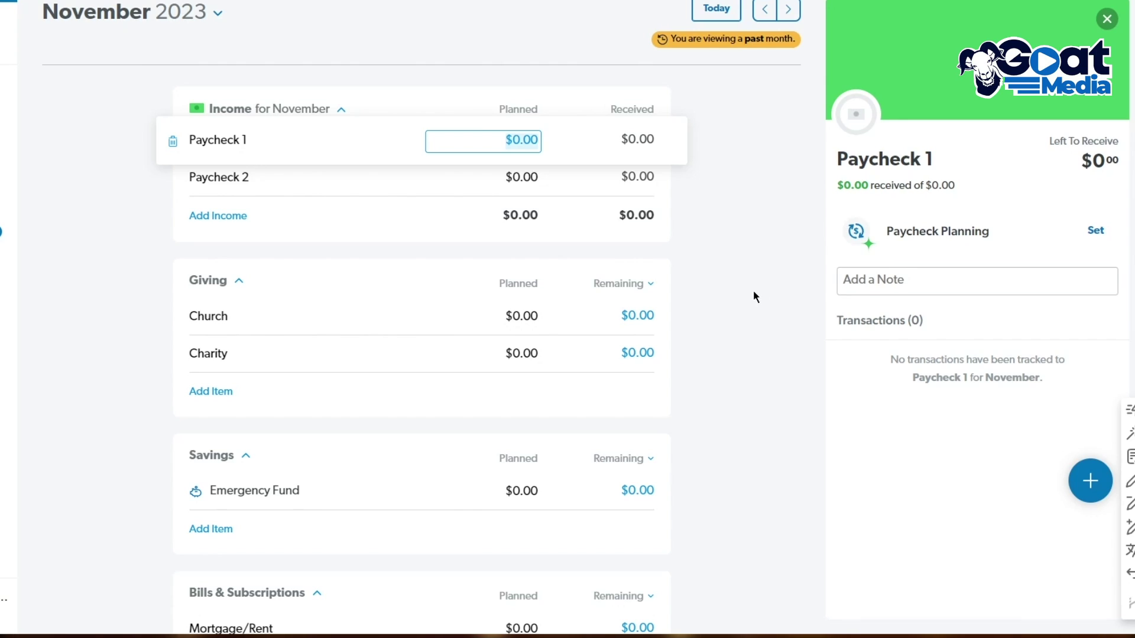
{"action": "type", "text": "7000"}
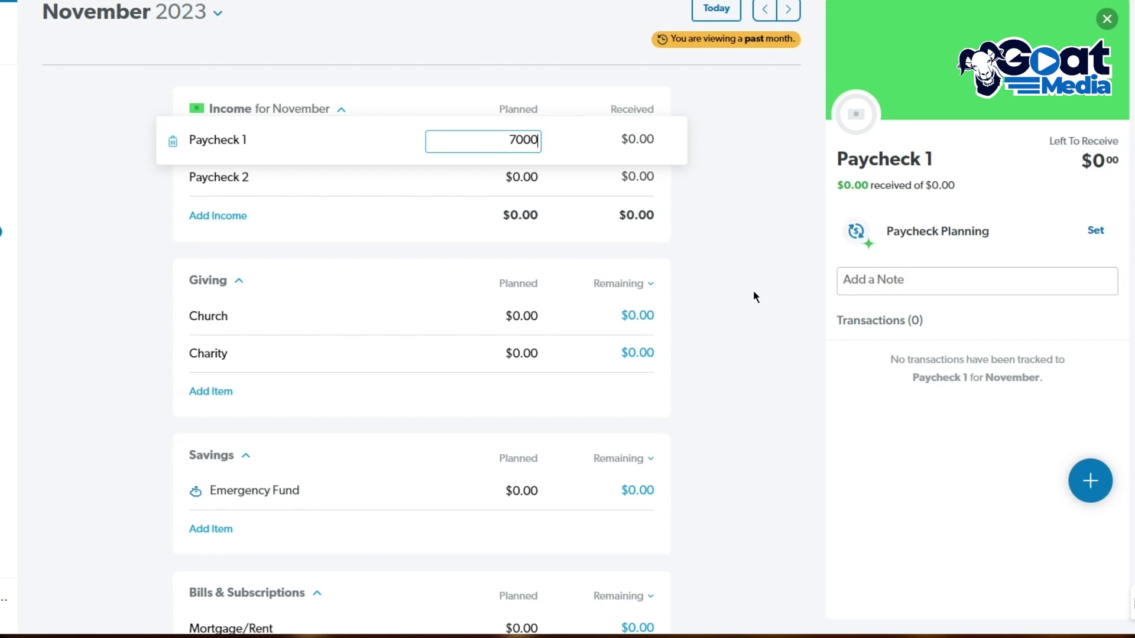
{"action": "key", "text": "Return"}
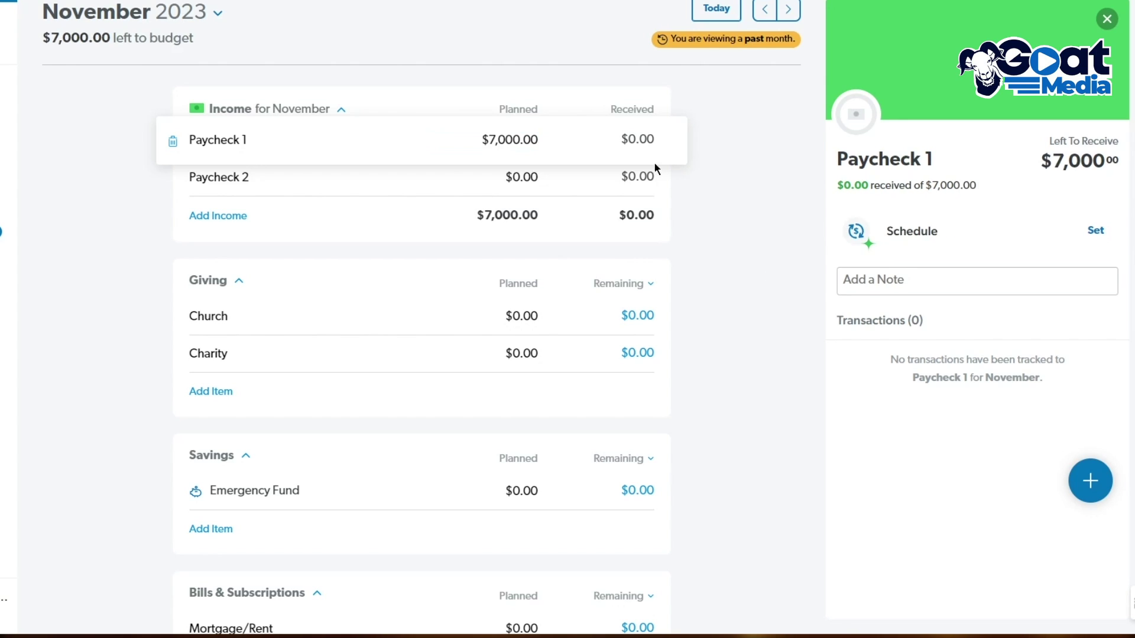
{"action": "double_click", "coordinate": [627, 146]}
{"action": "left_click", "coordinate": [758, 150]}
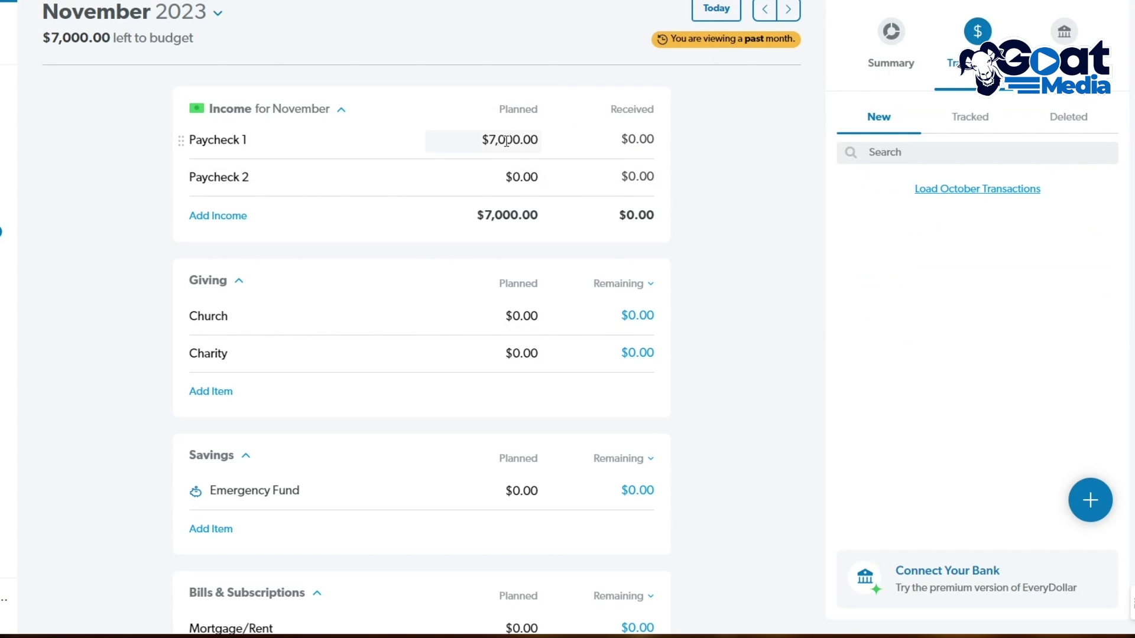
Set the planned amount of Paycheck 2 in November's income to $2,400
{"action": "left_click", "coordinate": [522, 175]}
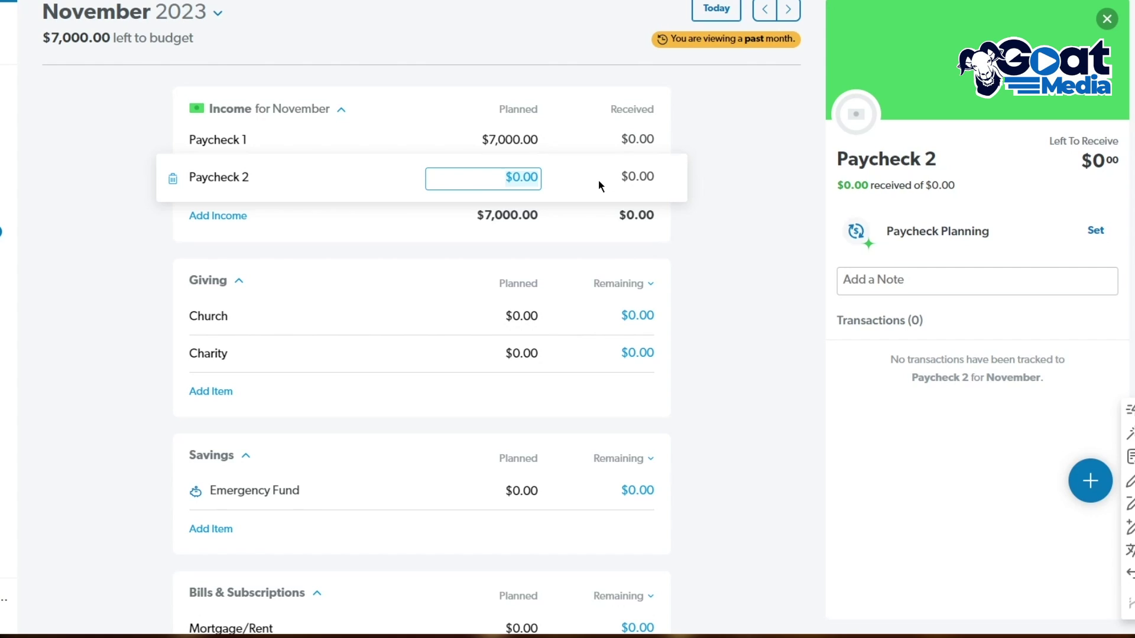
{"action": "type", "text": "2400"}
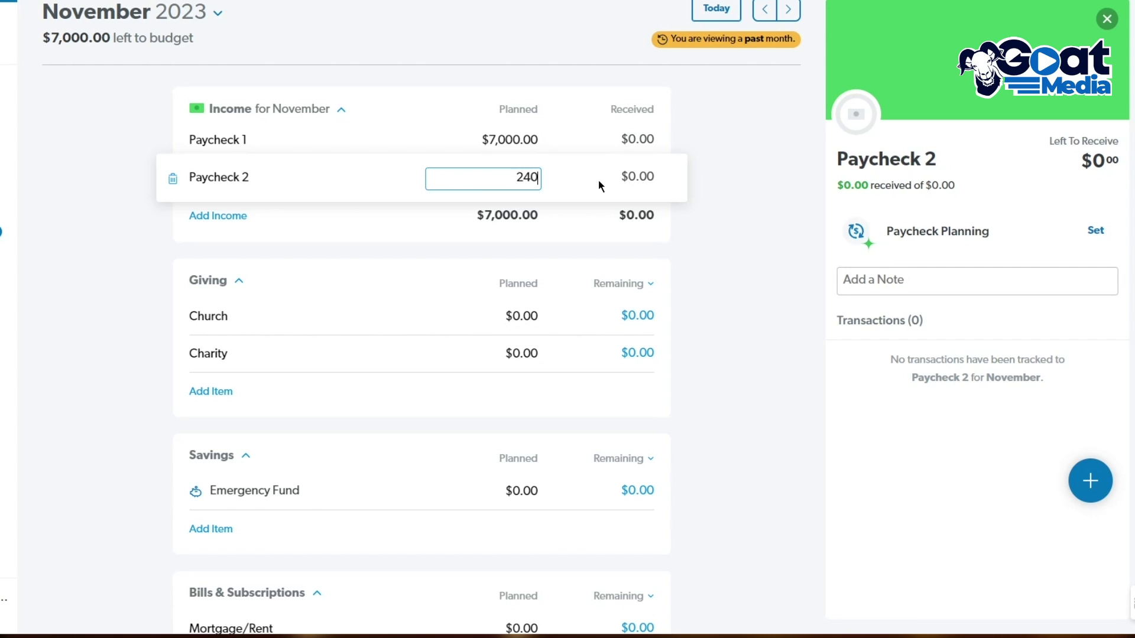
{"action": "left_click", "coordinate": [711, 345]}
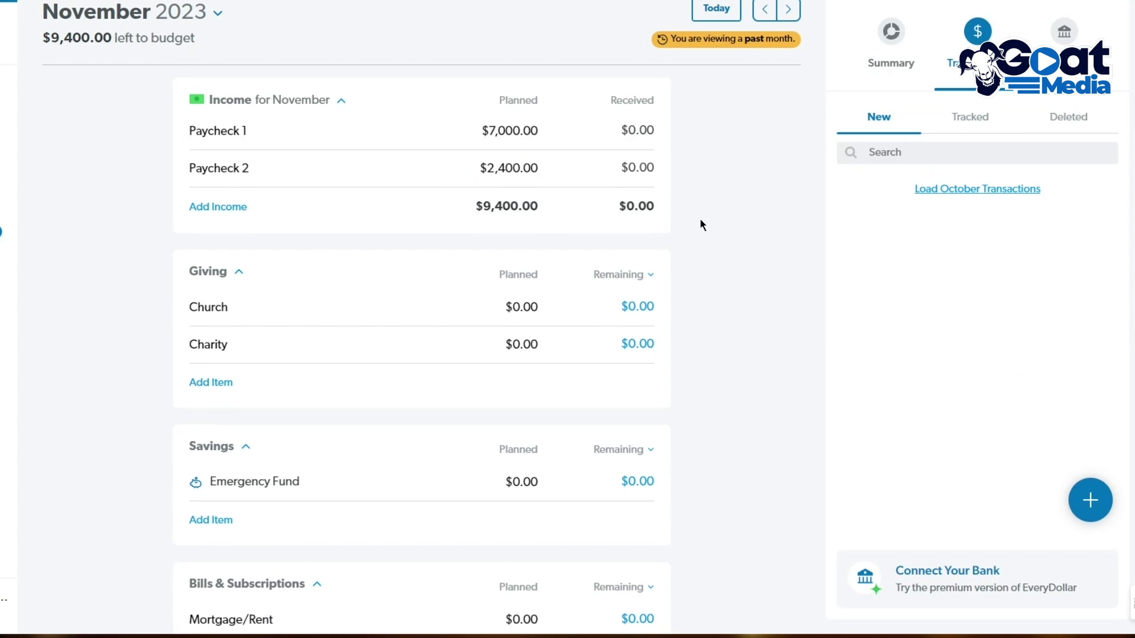
View the Church item's details and look over November's giving, savings, bills and spending categories
{"action": "scroll", "coordinate": [650, 216], "scroll_direction": "down", "scroll_amount": 2}
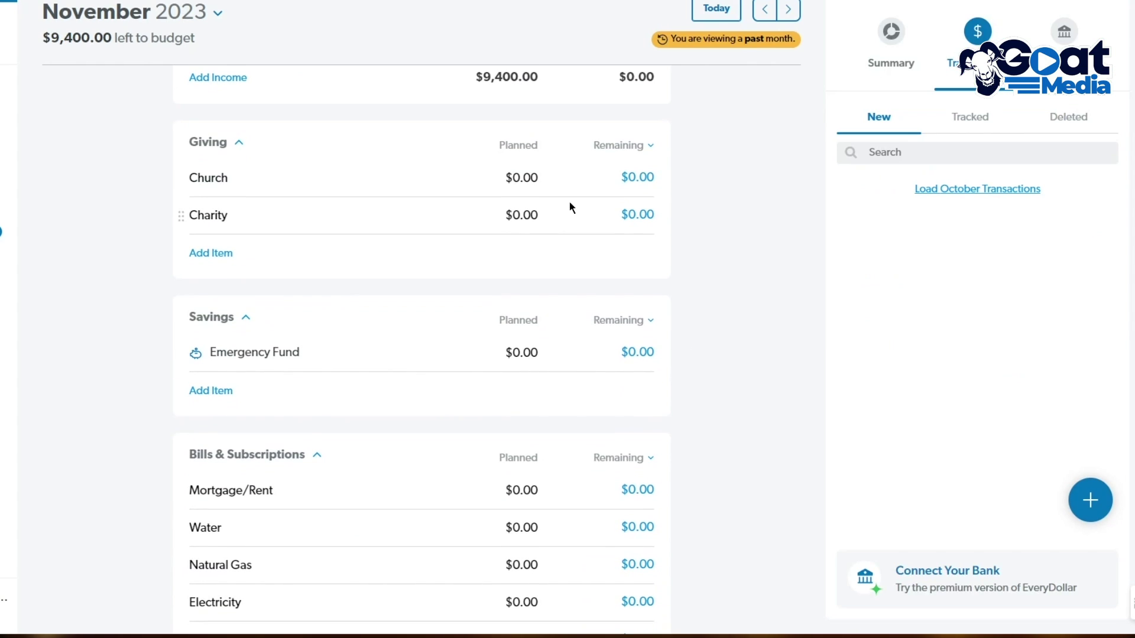
{"action": "left_click", "coordinate": [526, 182]}
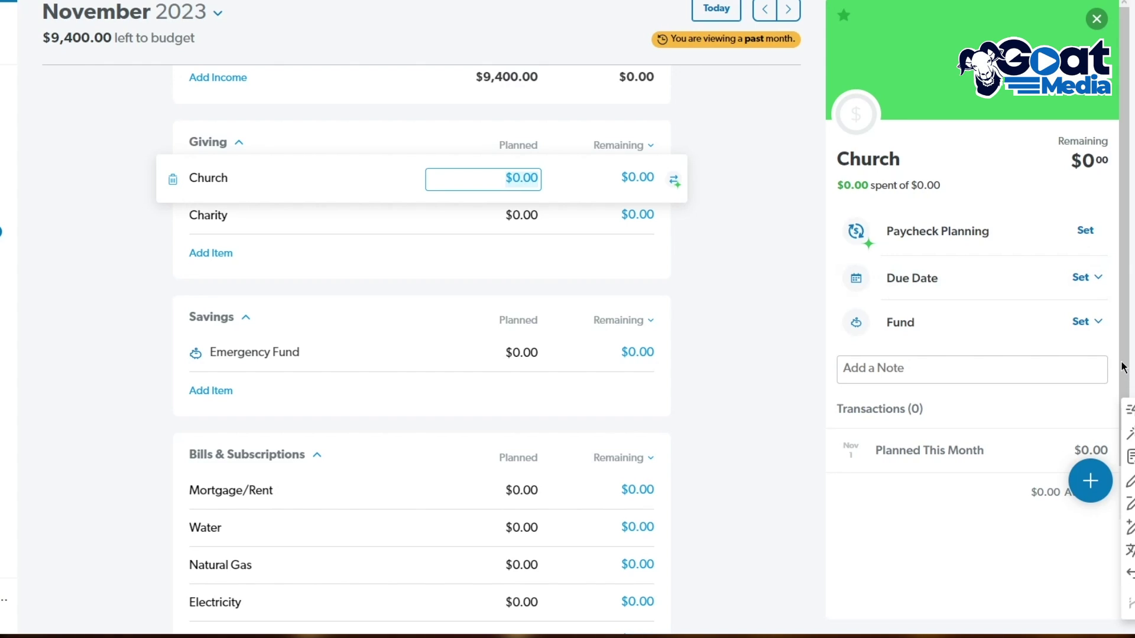
{"action": "scroll", "coordinate": [795, 314], "scroll_direction": "down", "scroll_amount": 4}
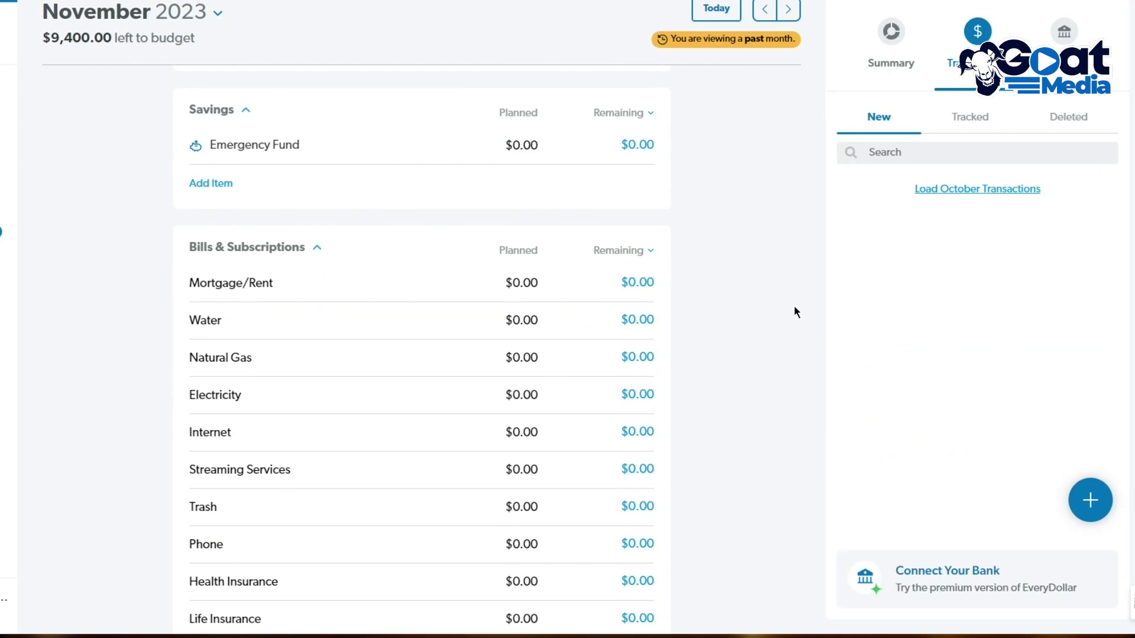
{"action": "scroll", "coordinate": [793, 306], "scroll_direction": "up", "scroll_amount": 5}
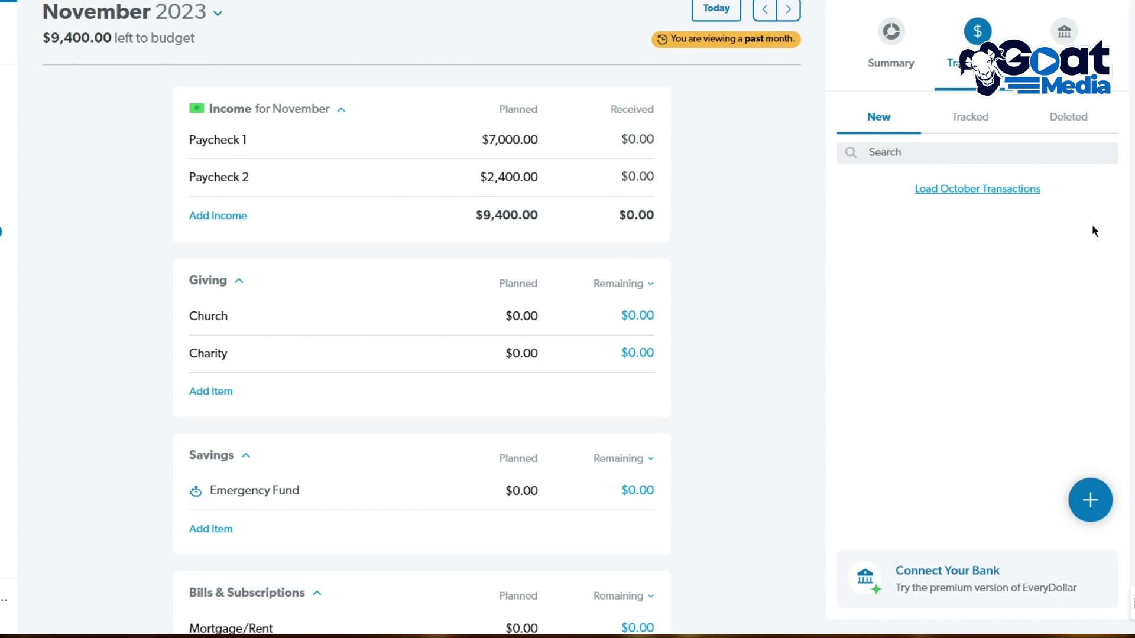
{"action": "scroll", "coordinate": [900, 324], "scroll_direction": "down", "scroll_amount": 3}
{"action": "scroll", "coordinate": [760, 270], "scroll_direction": "up", "scroll_amount": 3}
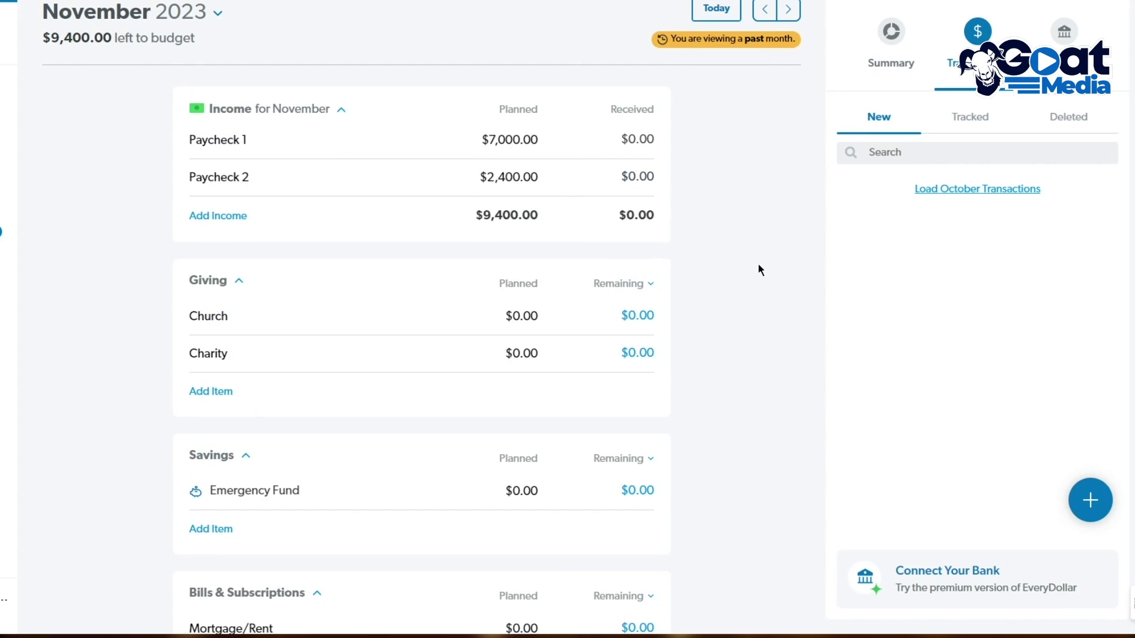
{"action": "scroll", "coordinate": [800, 344], "scroll_direction": "down", "scroll_amount": 10}
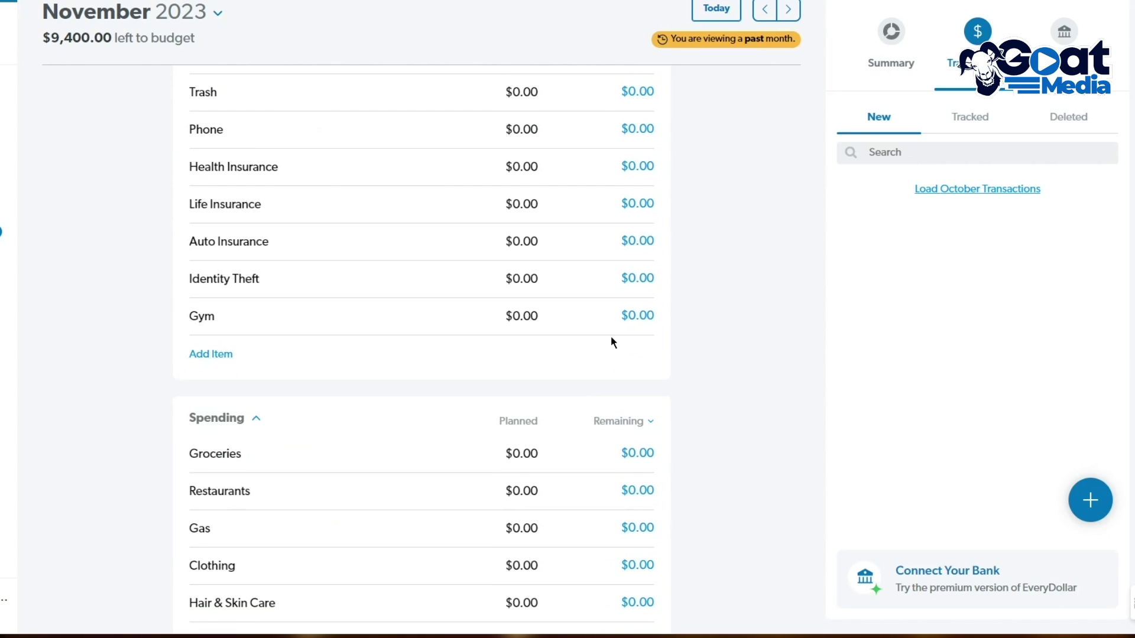
Add an item named Car to the Savings group with a planned amount of $30,000
{"action": "scroll", "coordinate": [567, 339], "scroll_direction": "up", "scroll_amount": 6}
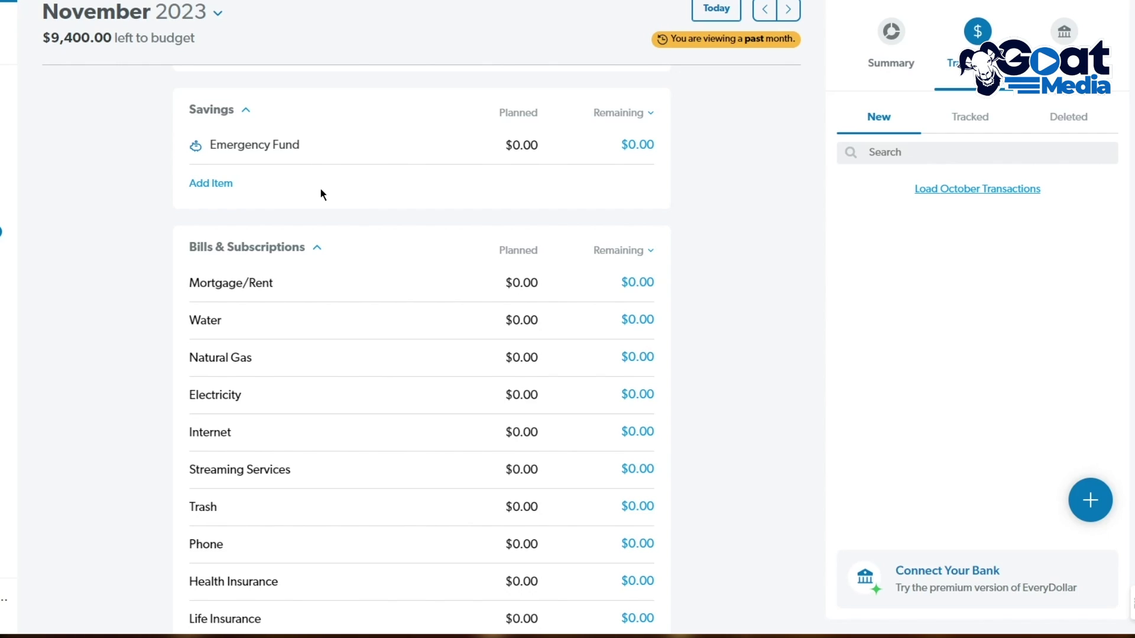
{"action": "left_click", "coordinate": [227, 184]}
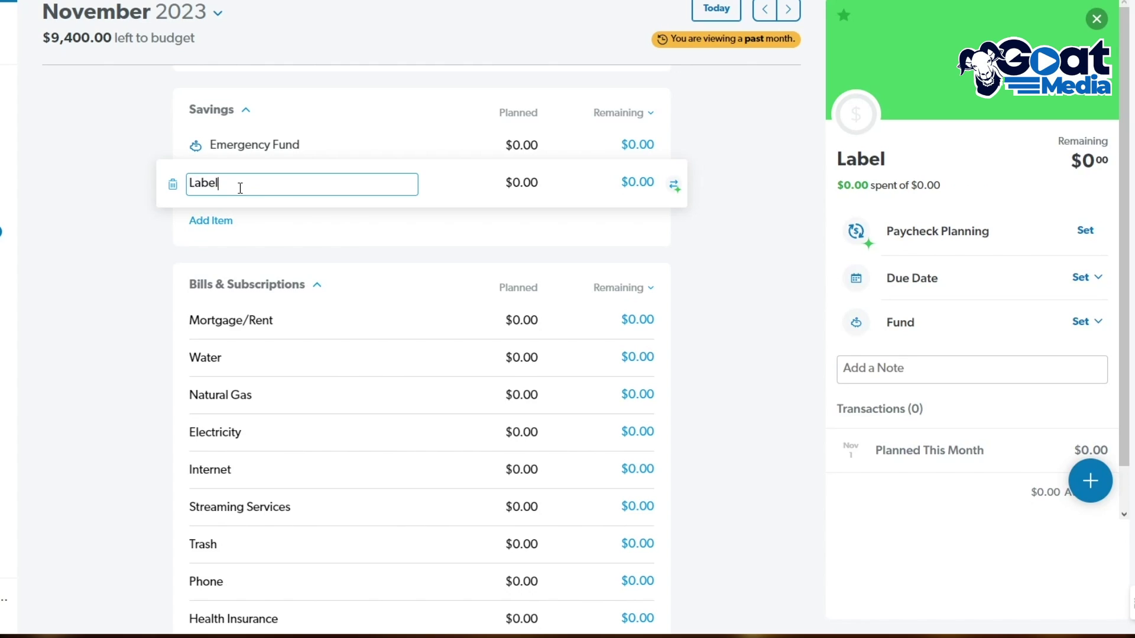
{"action": "type", "text": "C"}
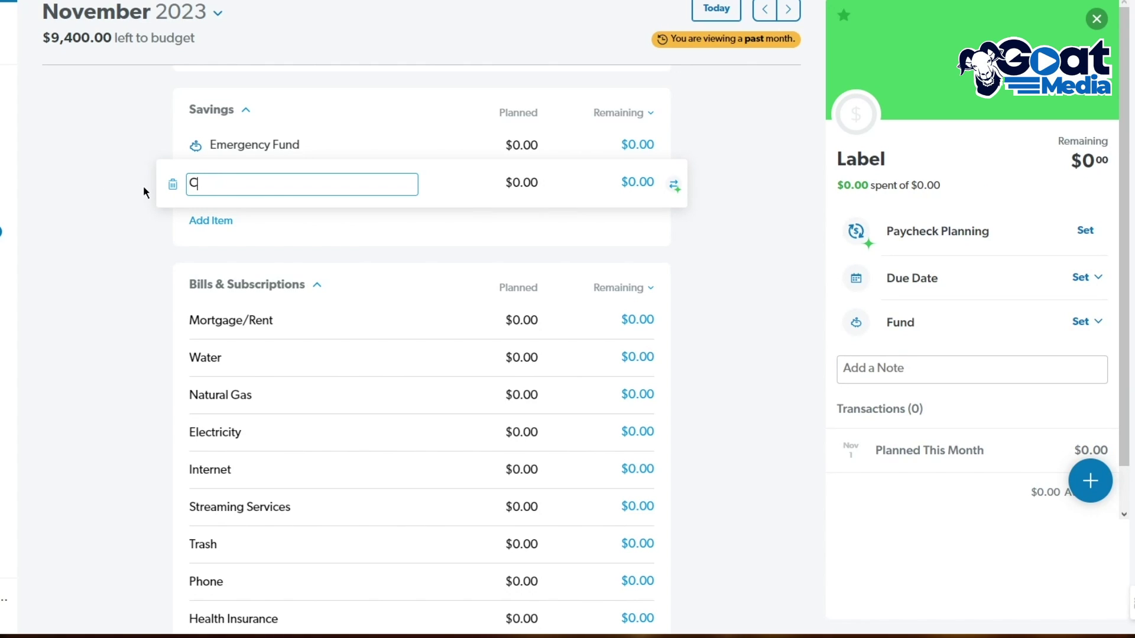
{"action": "type", "text": "ar"}
{"action": "key", "text": "Tab"}
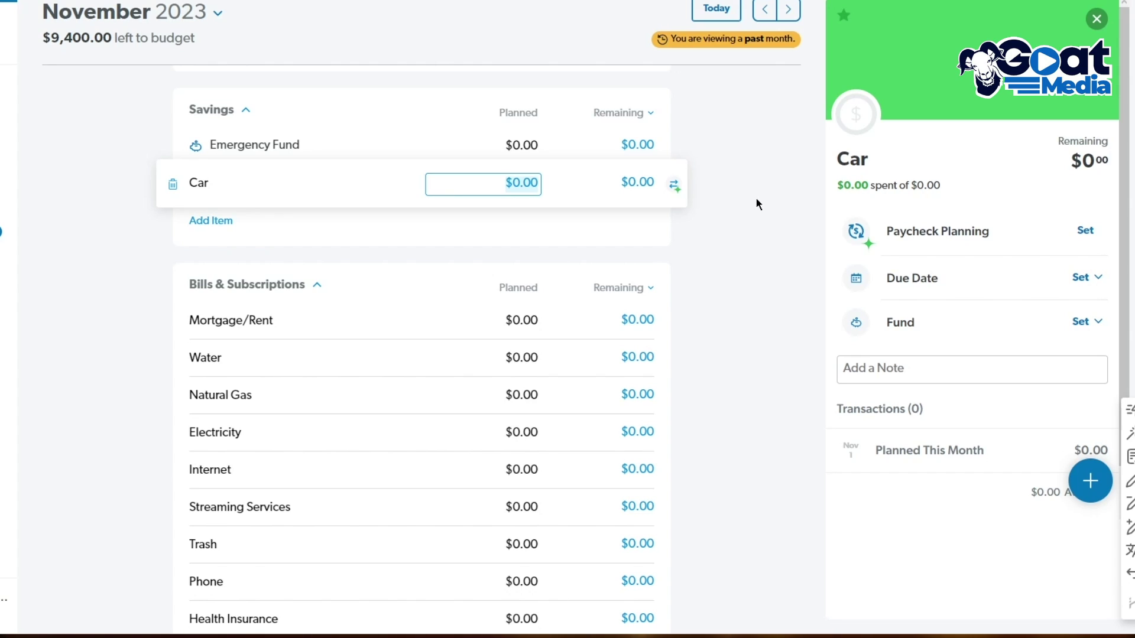
{"action": "type", "text": "30,000"}
{"action": "key", "text": "Tab"}
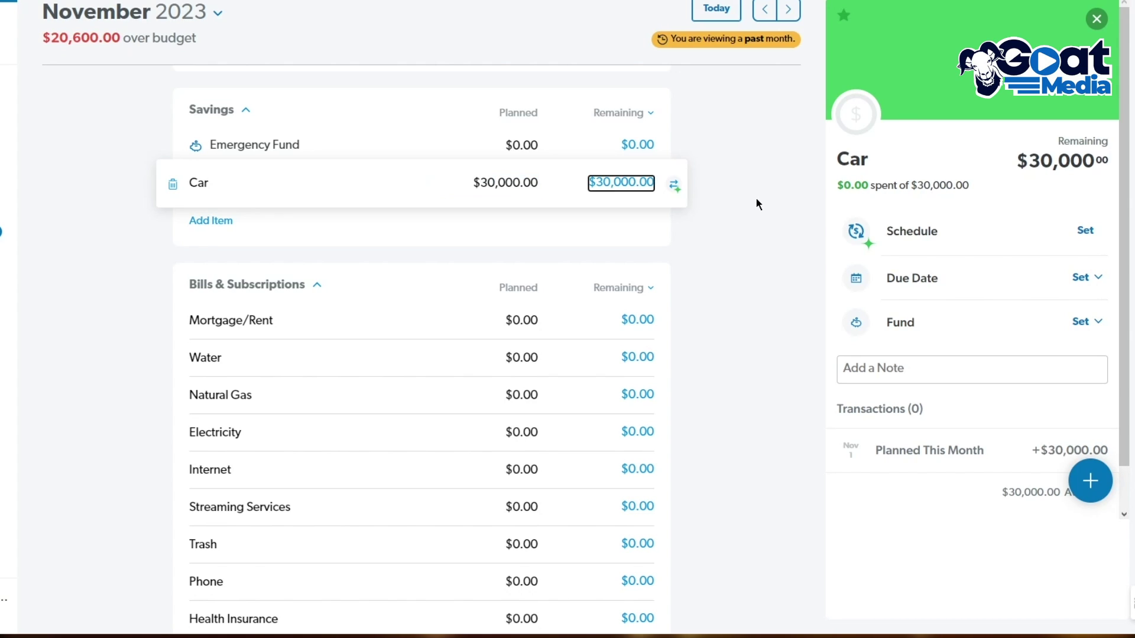
Close the Car item's details, look over the rest of November's budget groups and check the over-budget amount
{"action": "left_click", "coordinate": [812, 318]}
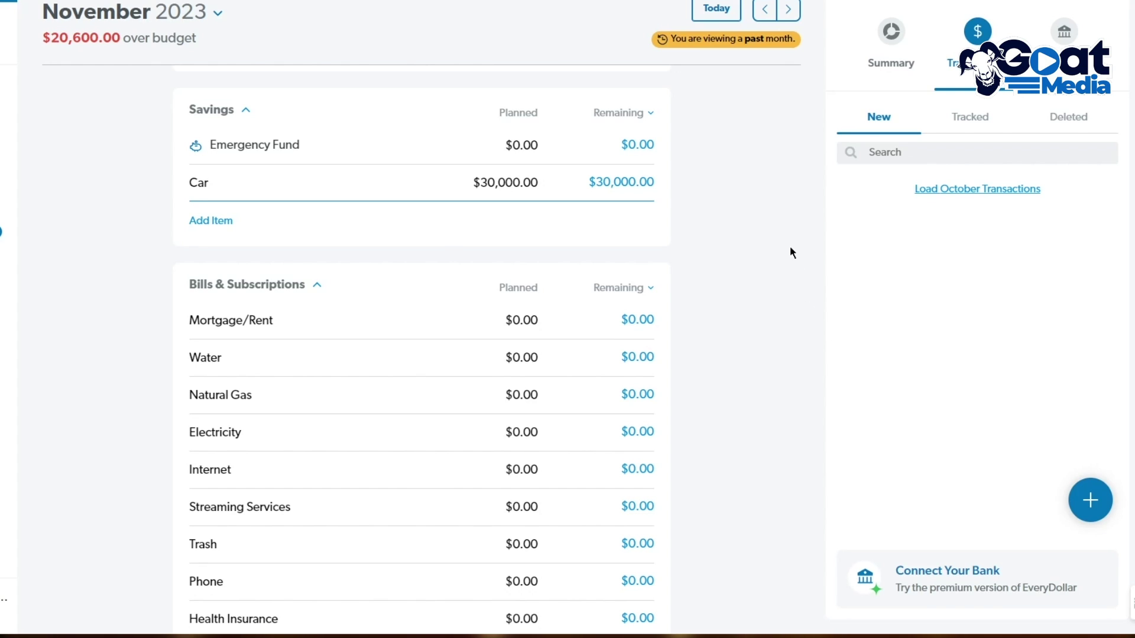
{"action": "scroll", "coordinate": [790, 251], "scroll_direction": "down", "scroll_amount": 15}
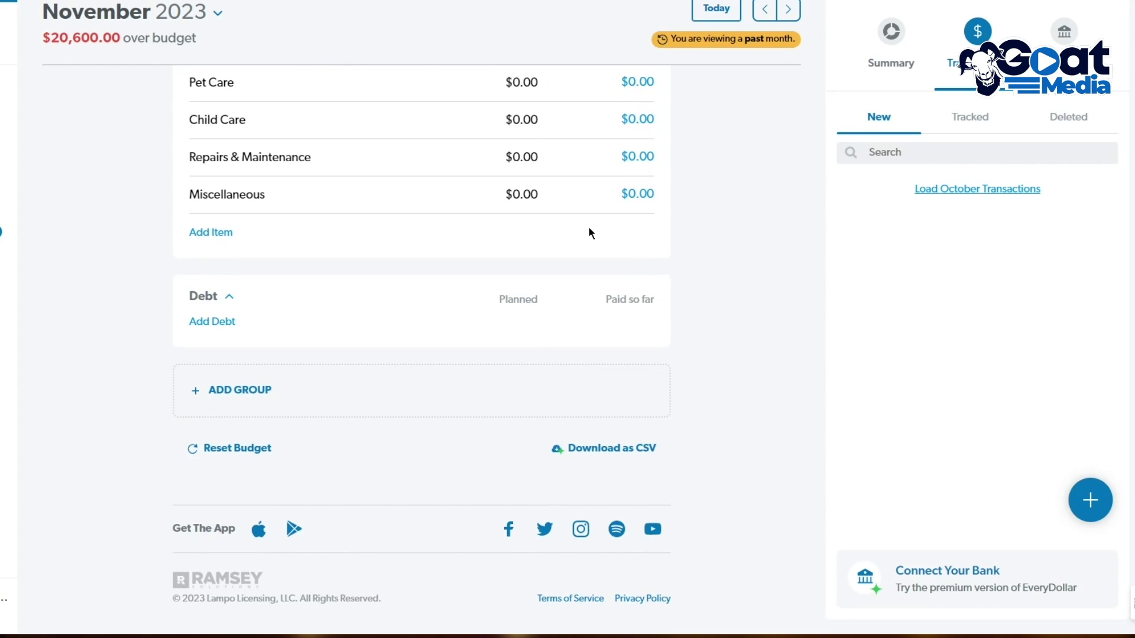
{"action": "scroll", "coordinate": [223, 232], "scroll_direction": "up", "scroll_amount": 20}
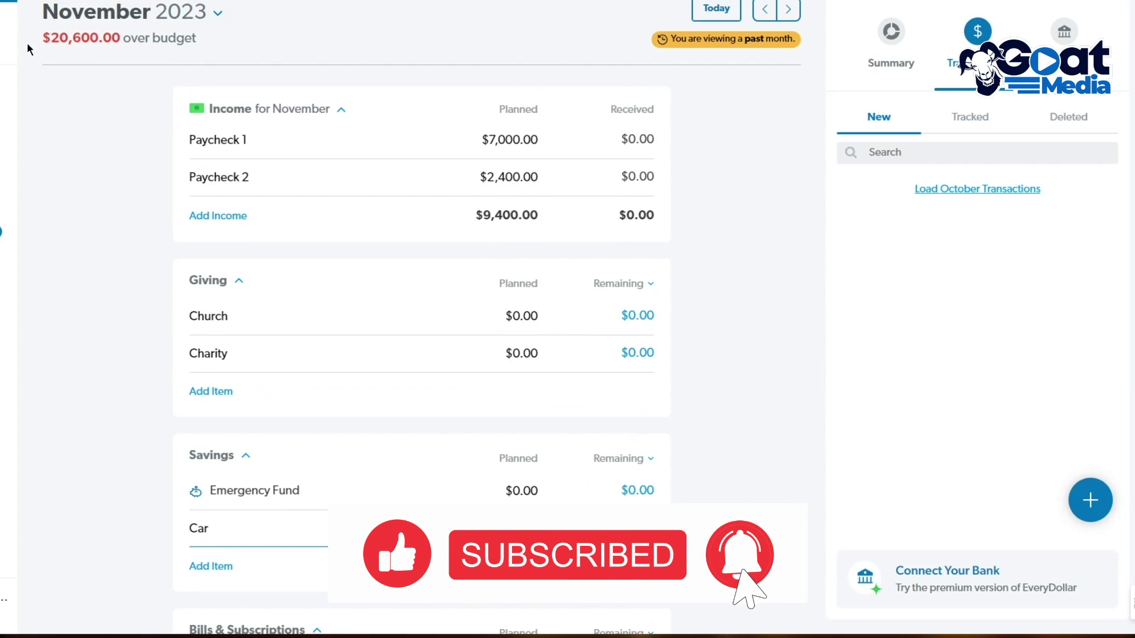
{"action": "left_click_drag", "start_coordinate": [42, 38], "coordinate": [122, 43]}
{"action": "left_click", "coordinate": [123, 43]}
{"action": "left_click_drag", "start_coordinate": [40, 37], "coordinate": [119, 41]}
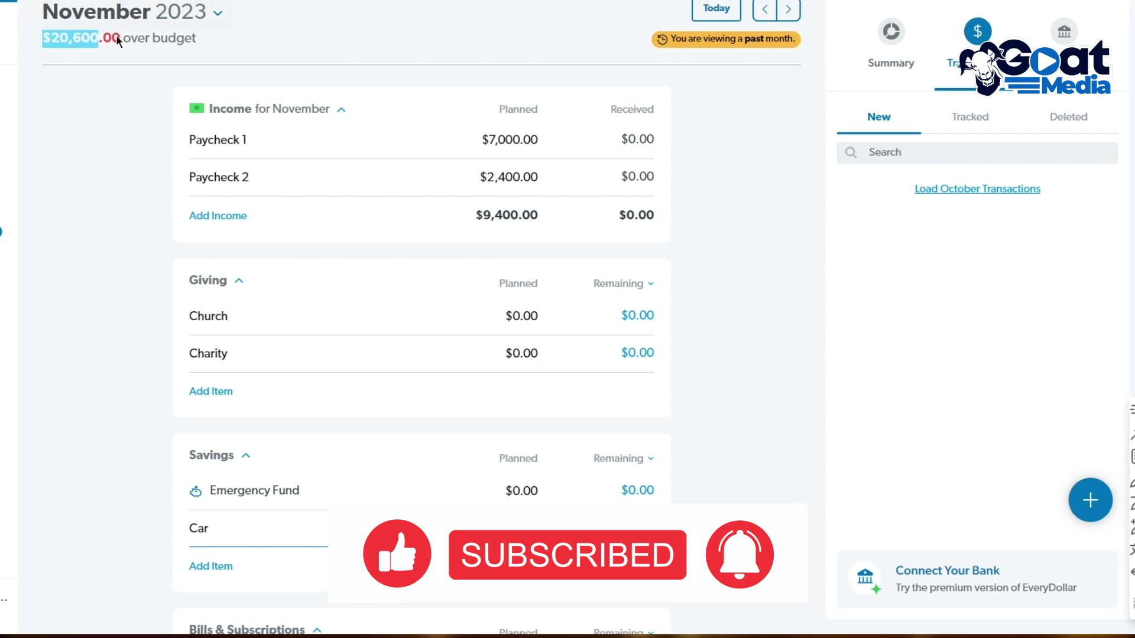
{"action": "left_click", "coordinate": [119, 42]}
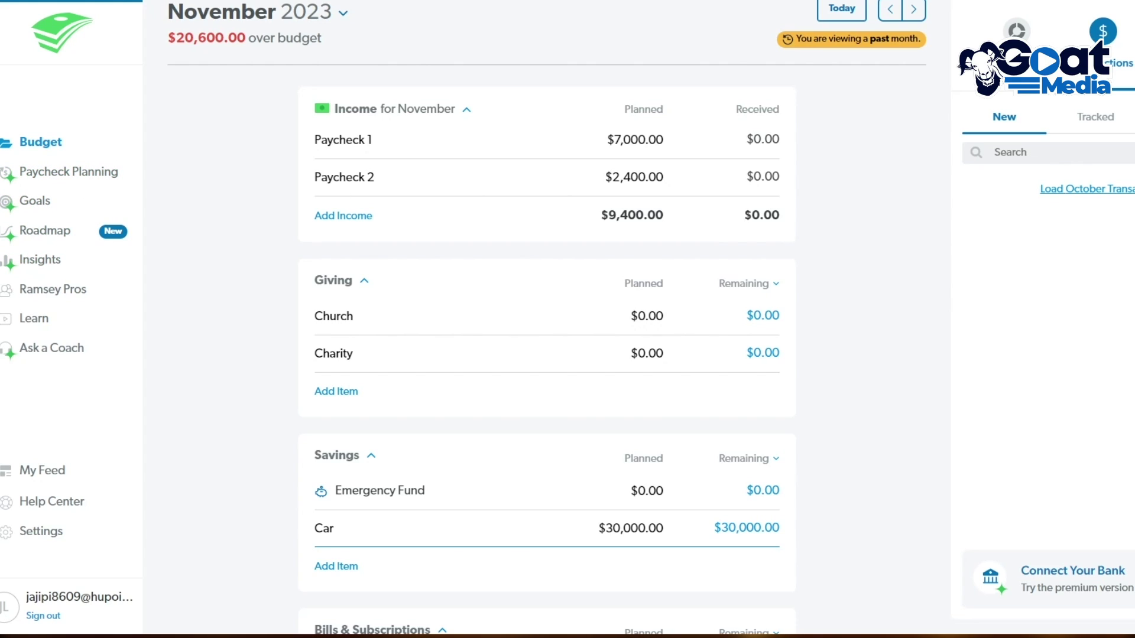
View the Paycheck Planning page and read its premium feature description, and open the Goals page
{"action": "left_click", "coordinate": [90, 186]}
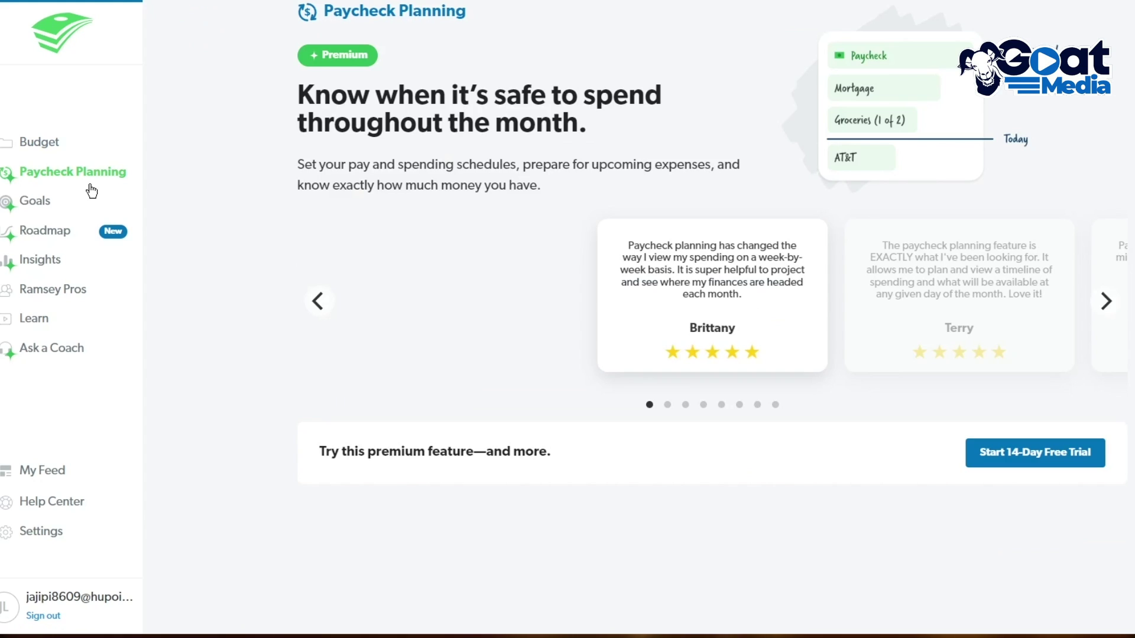
{"action": "left_click_drag", "start_coordinate": [258, 102], "coordinate": [595, 113]}
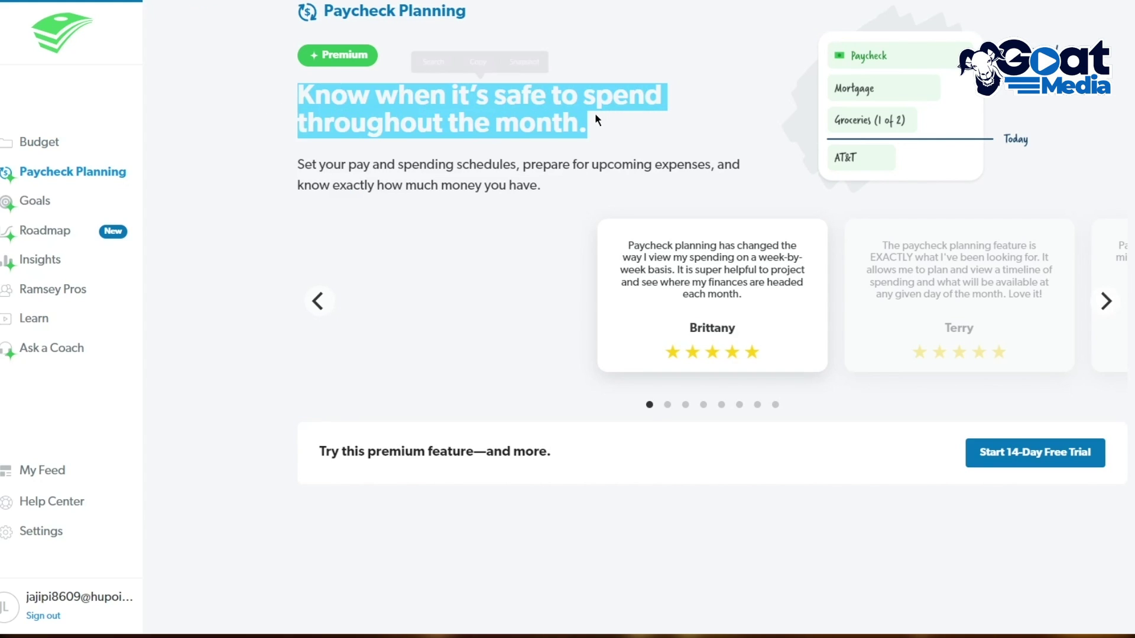
{"action": "left_click", "coordinate": [599, 118]}
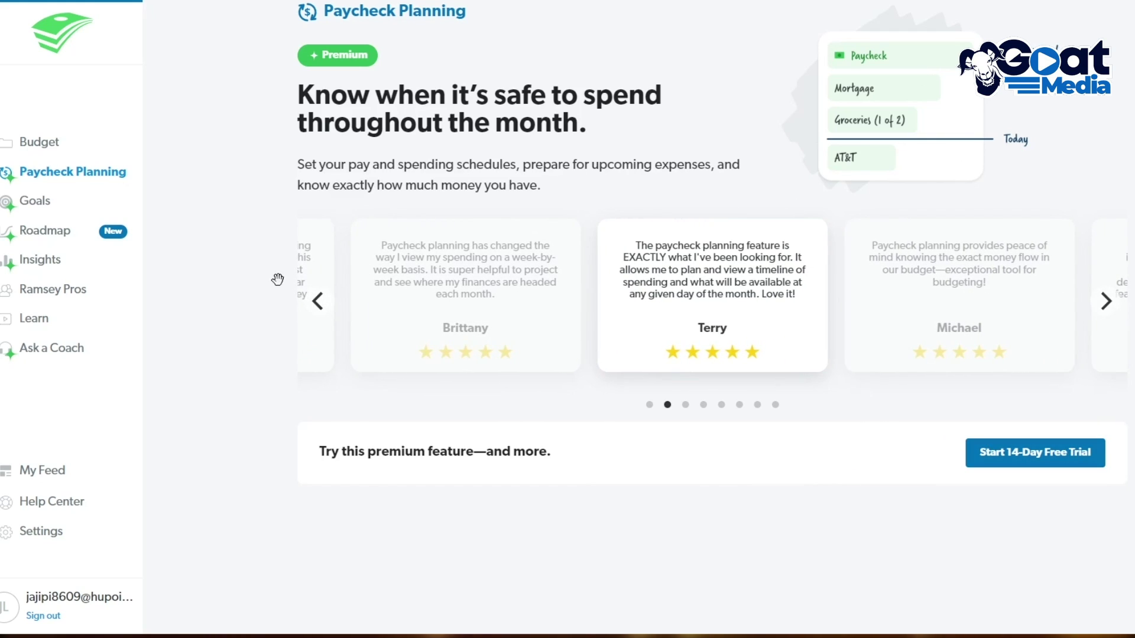
{"action": "left_click", "coordinate": [39, 204]}
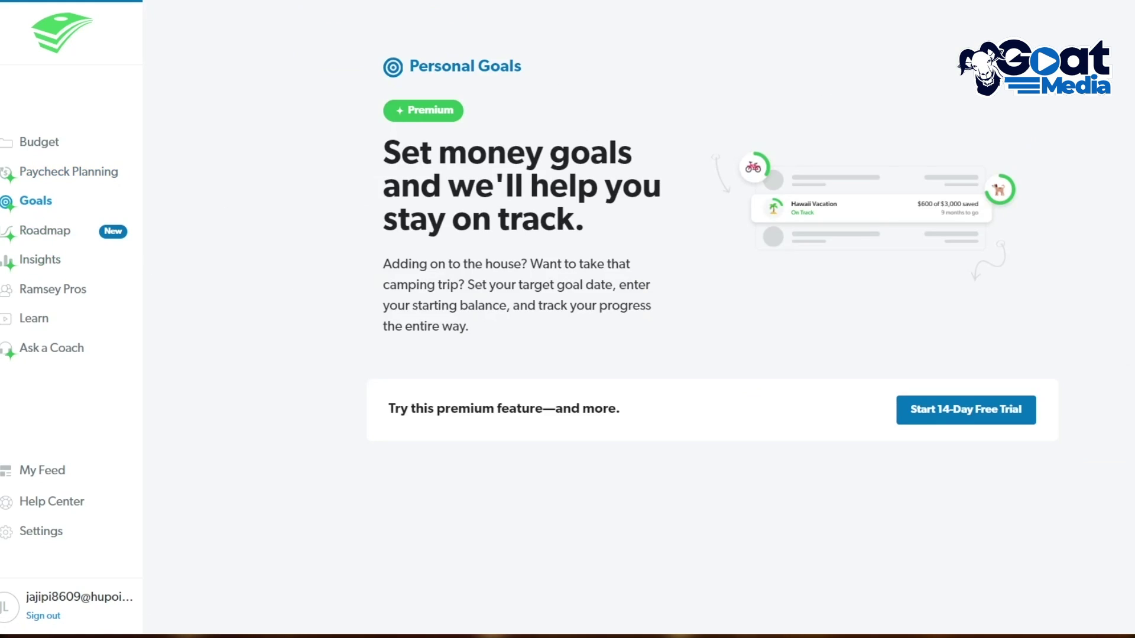